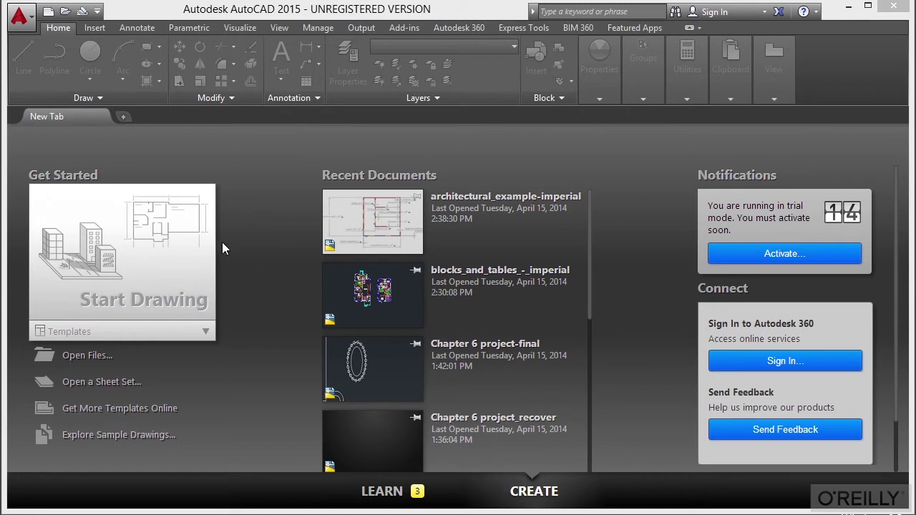
# - Open architectural_example-imperial.dwg from the Start tab's Open Files
pyautogui.click(104, 357)
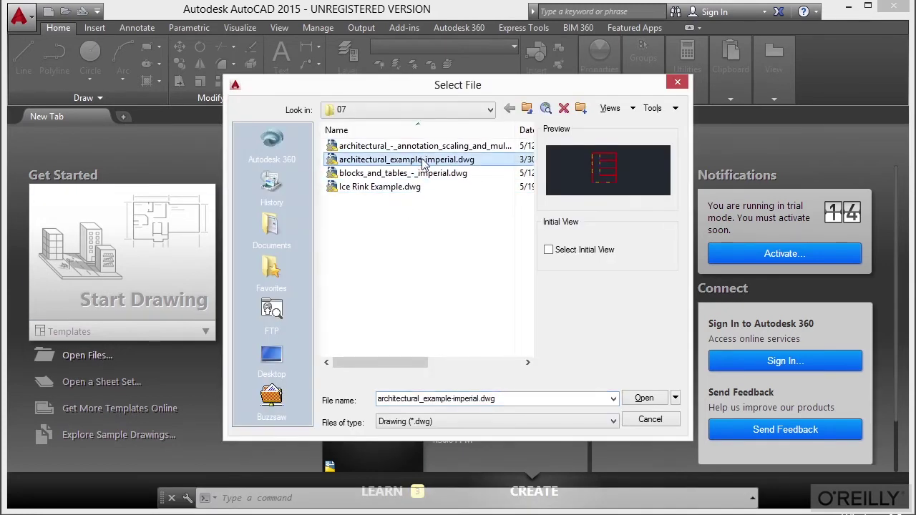
pyautogui.click(644, 399)
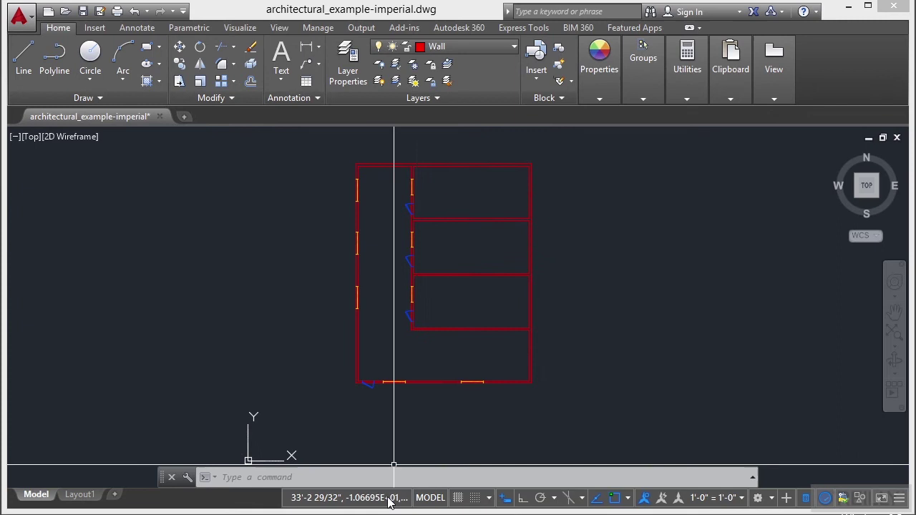
# - Use ID on the hallway wall corner to report X 37'-7 5/32", Y 42'-8 1/2", Z 0'-0"
pyautogui.click(900, 499)
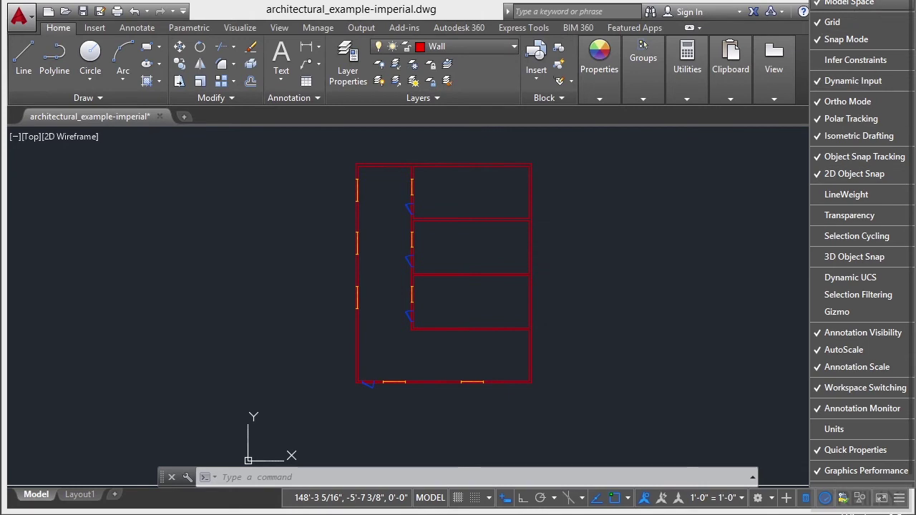
pyautogui.click(603, 266)
pyautogui.scroll(2, 401, 271)
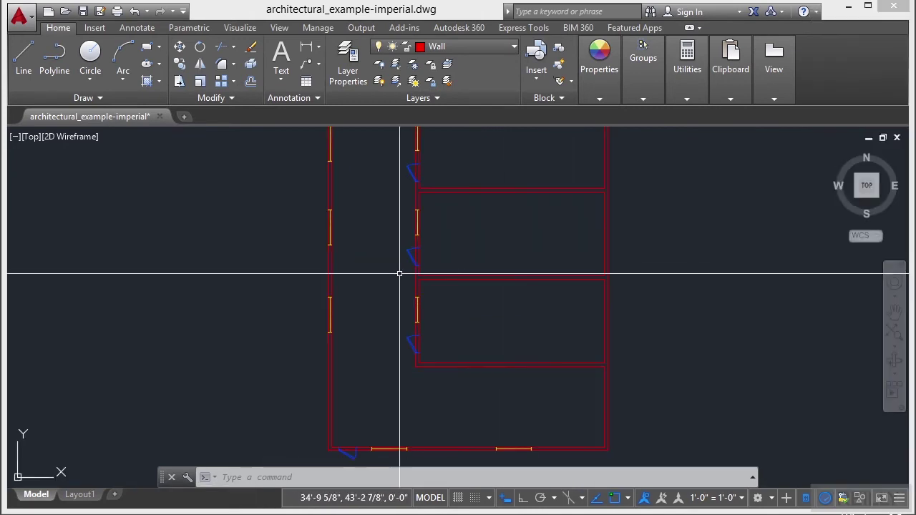
pyautogui.write('id')
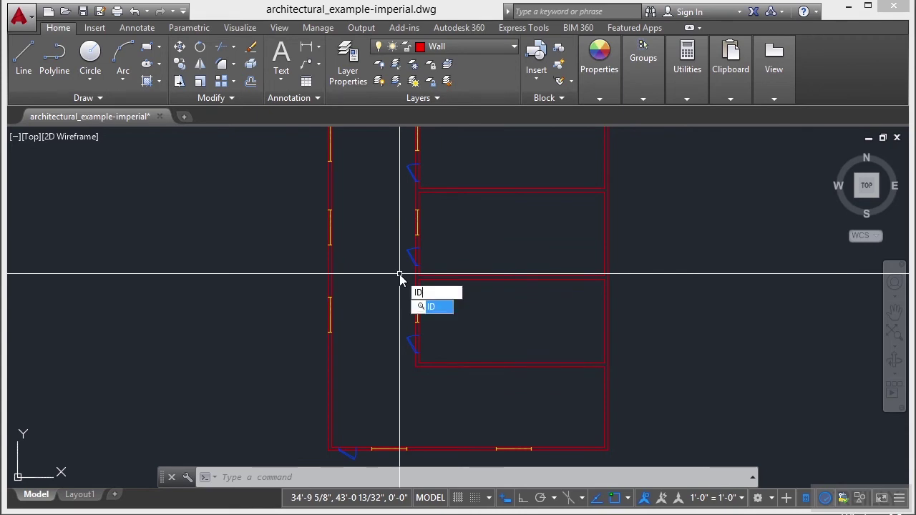
pyautogui.press('Return')
pyautogui.scroll(3, 458, 270)
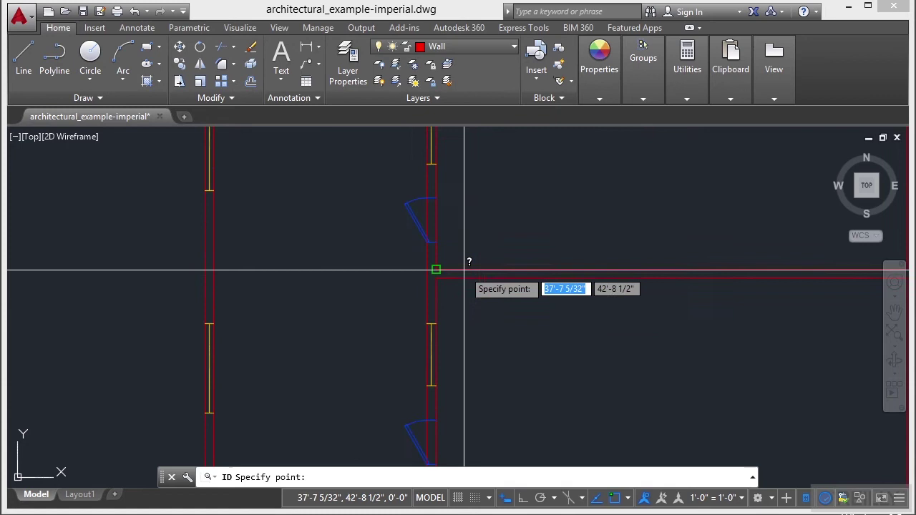
pyautogui.click(438, 270)
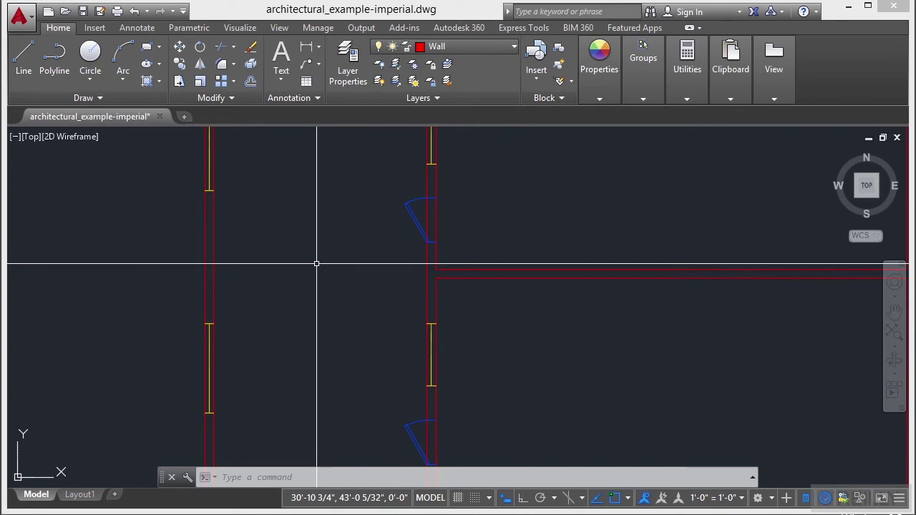
# - Run DIST from the inner wall corner to the left wall, reading 12'-0" at 180°
pyautogui.write('di')
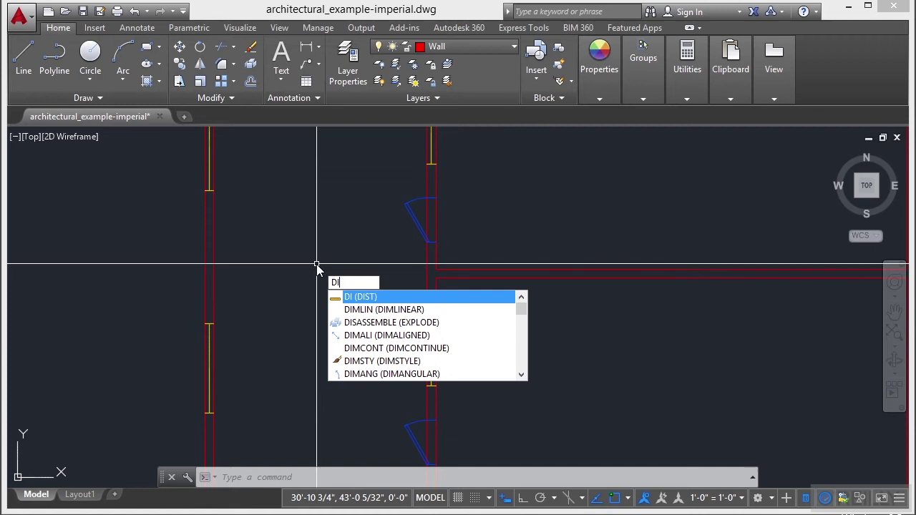
pyautogui.press('Return')
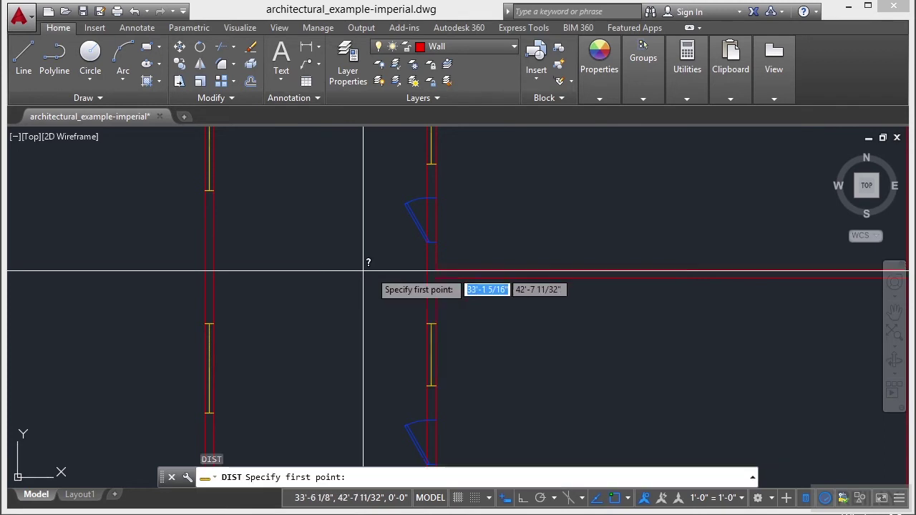
pyautogui.click(427, 269)
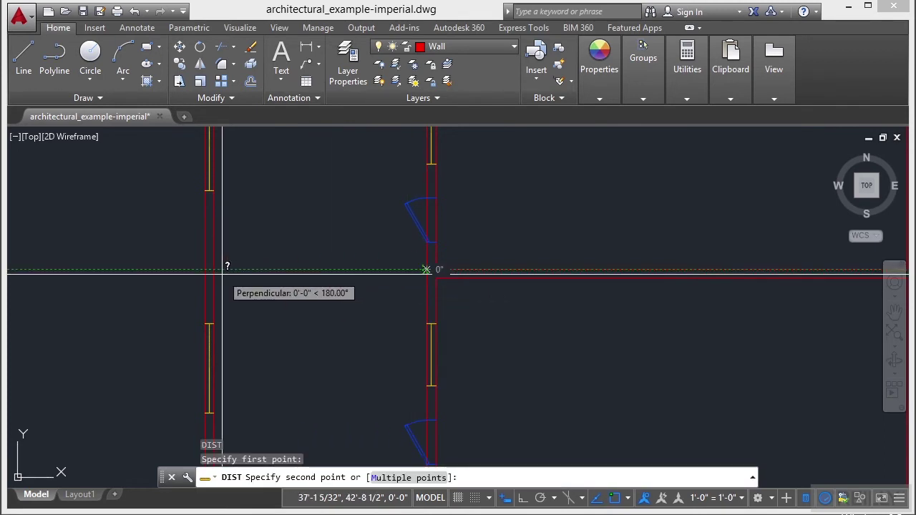
pyautogui.click(219, 273)
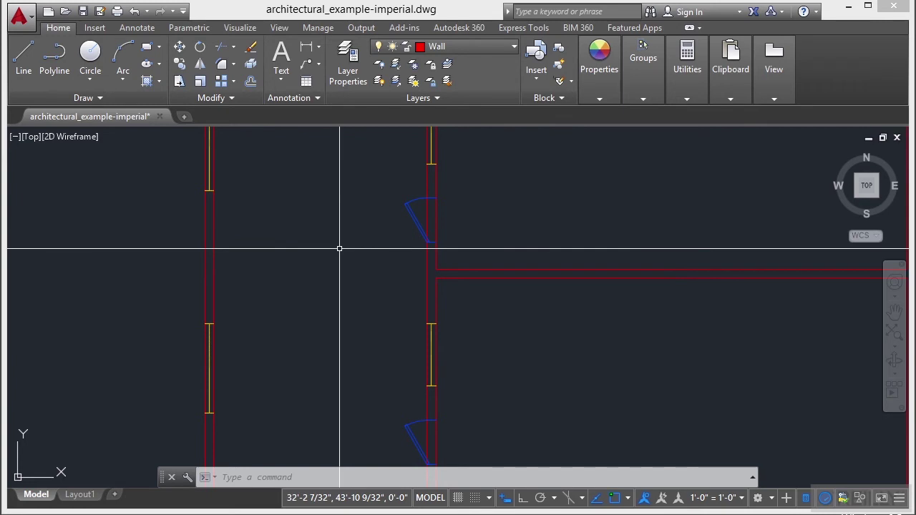
# - Remeasure the hallway with Utilities > Measure > Distance, getting 12'-6" at 180°
pyautogui.click(687, 100)
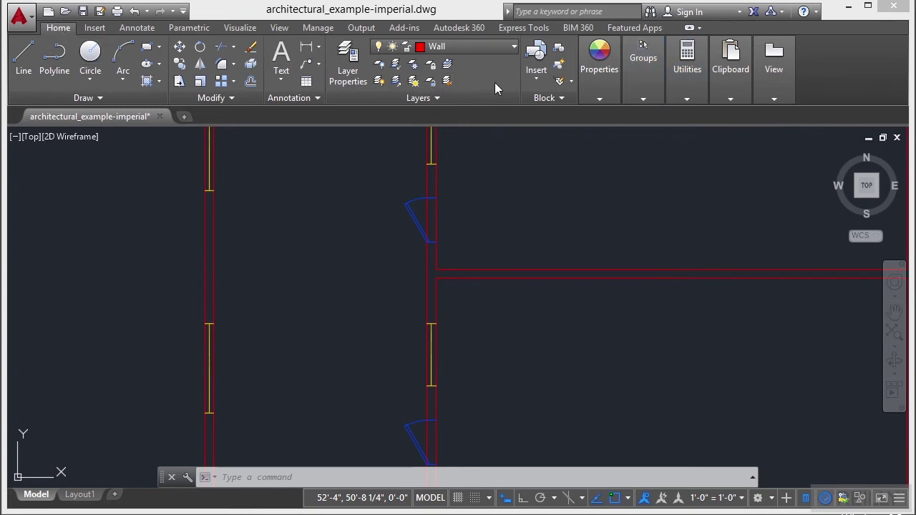
pyautogui.moveTo(685, 87)
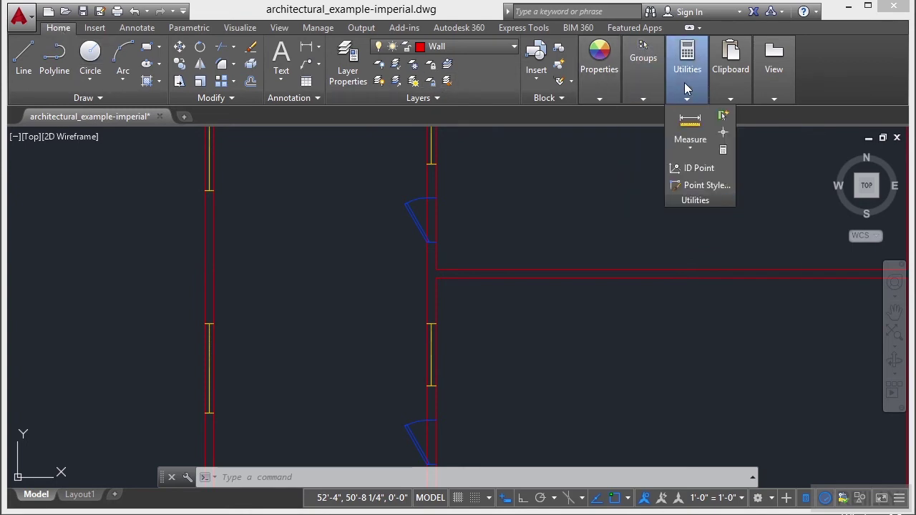
pyautogui.click(689, 153)
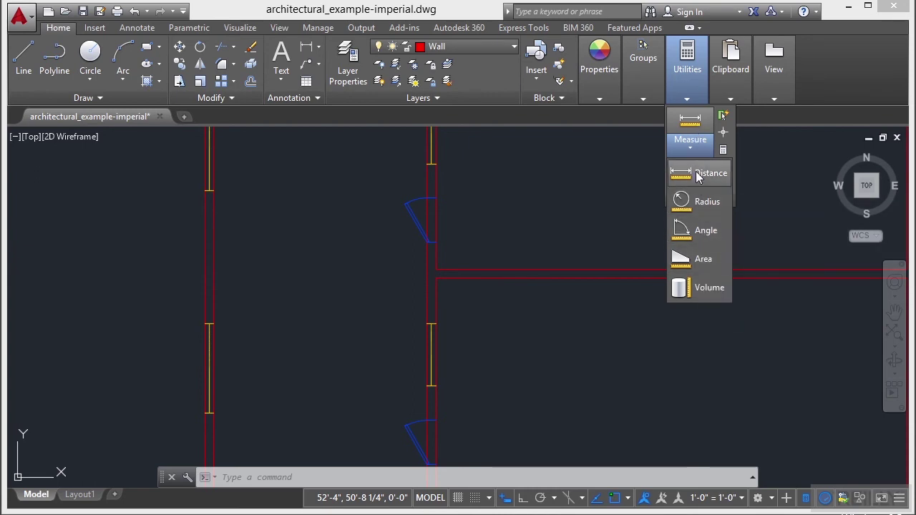
pyautogui.press('Escape')
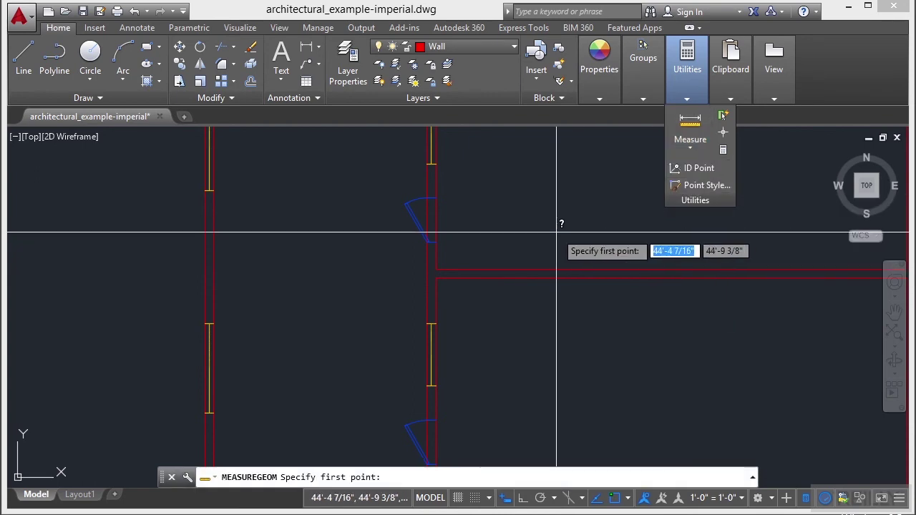
pyautogui.click(436, 270)
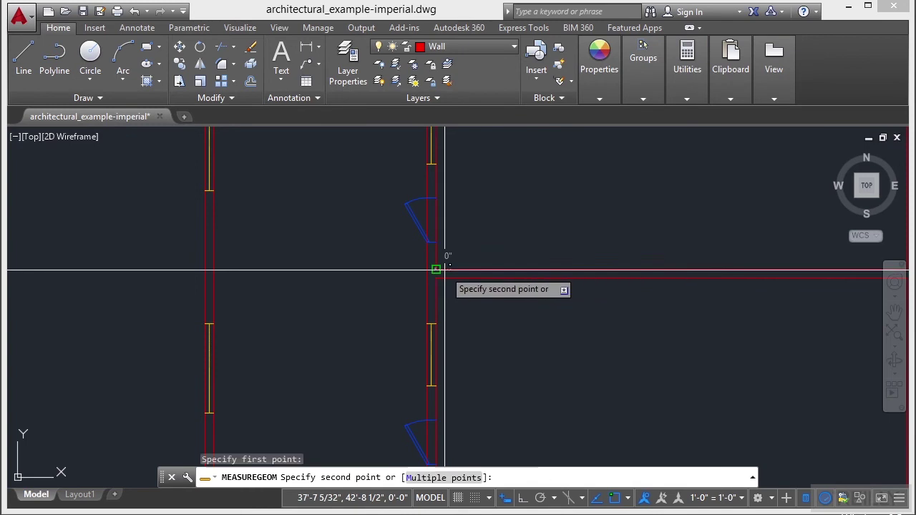
pyautogui.click(214, 269)
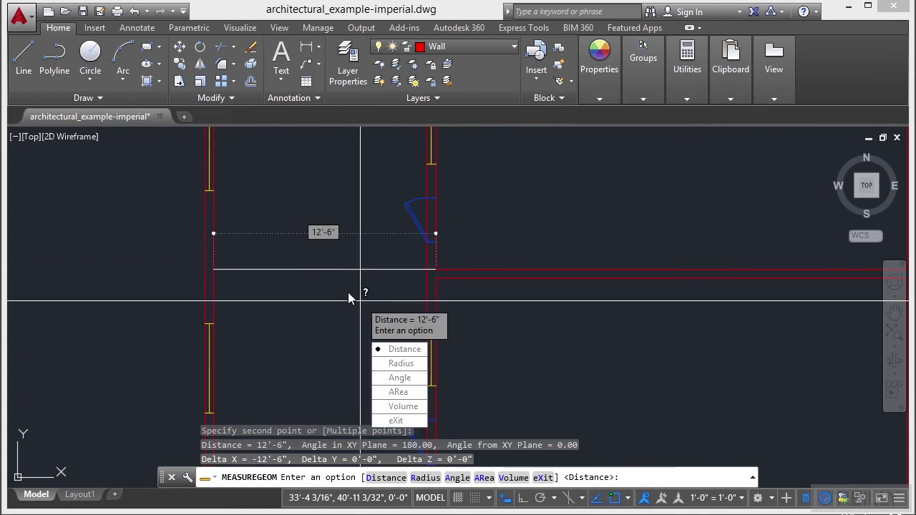
pyautogui.press('Escape')
# - Zoom out and back in to bring the upper-right rooms into view
pyautogui.scroll(-2, 395, 287)
pyautogui.scroll(-3, 395, 288)
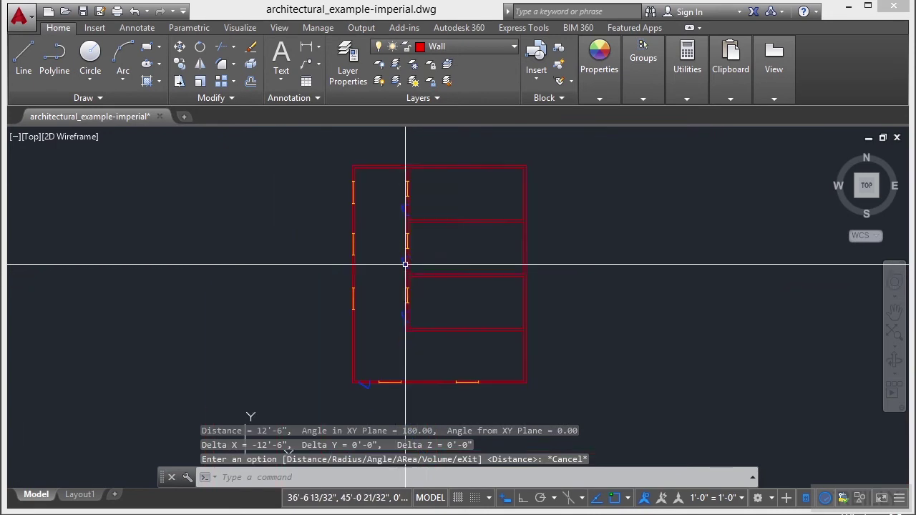
pyautogui.scroll(4, 525, 238)
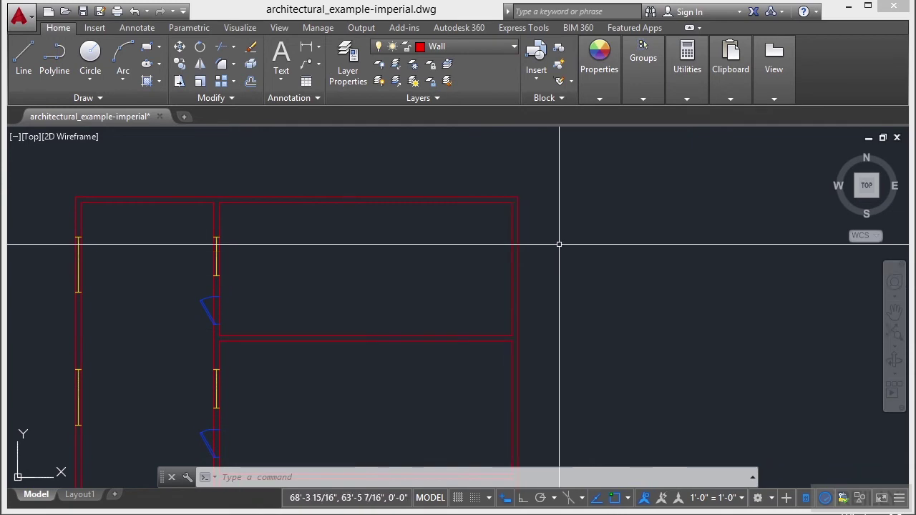
# - Trace the upper room's four corners with a Multiple points distance, totalling 77'-0"
pyautogui.click(691, 98)
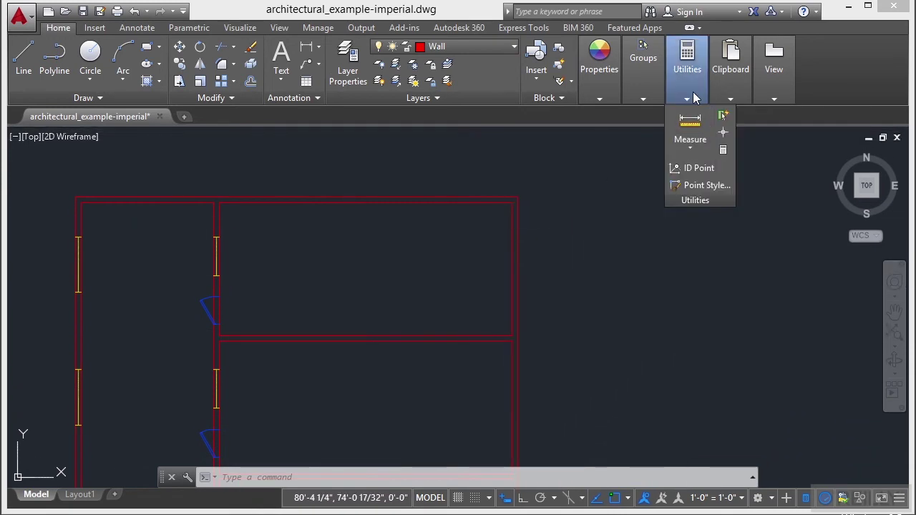
pyautogui.click(691, 148)
pyautogui.click(694, 172)
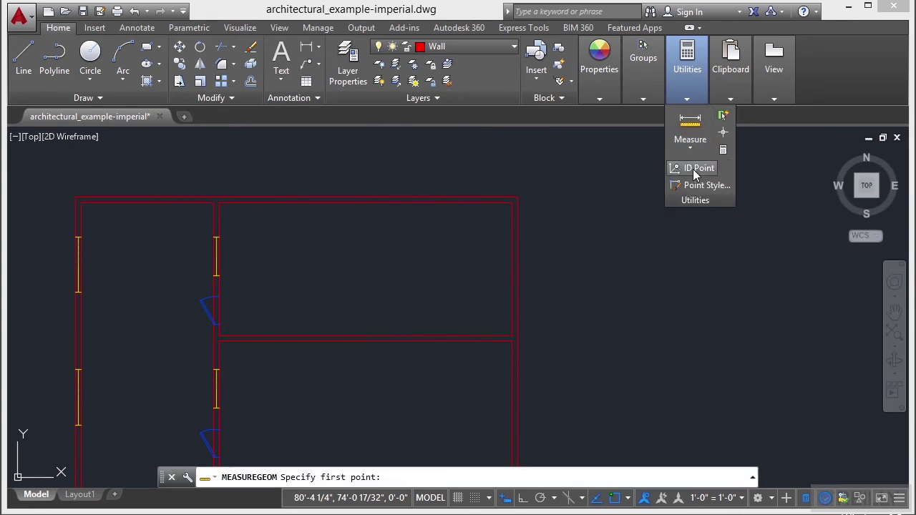
pyautogui.click(512, 335)
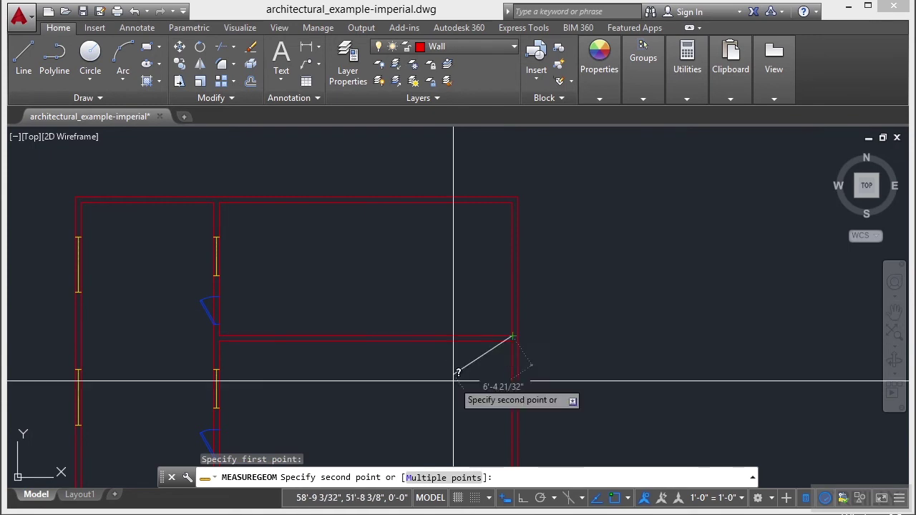
pyautogui.click(456, 477)
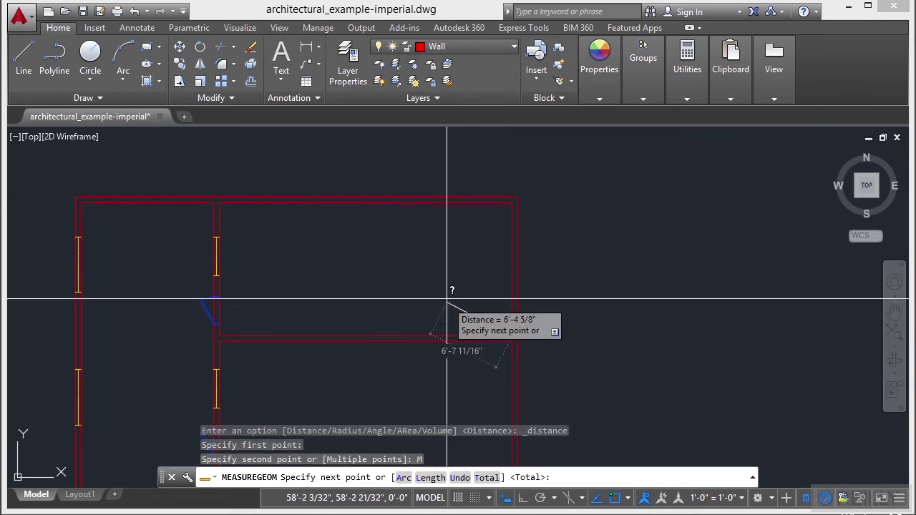
pyautogui.click(513, 204)
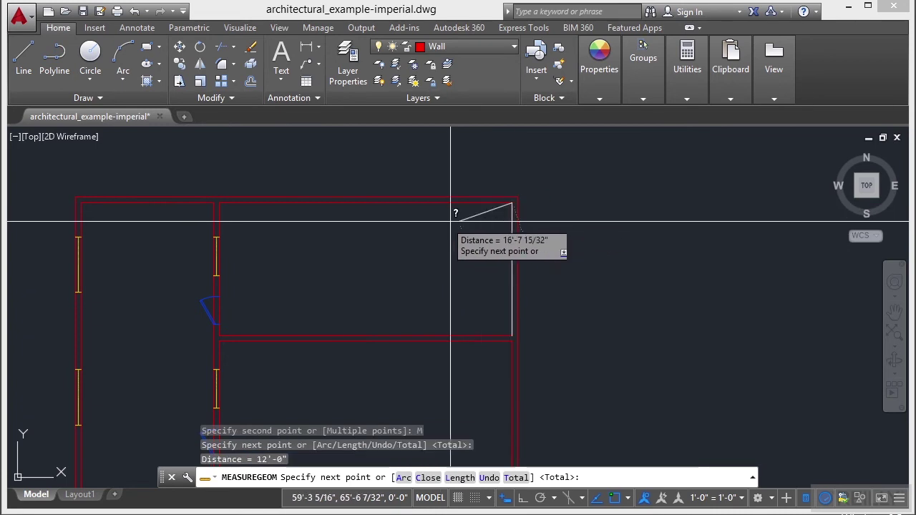
pyautogui.click(220, 203)
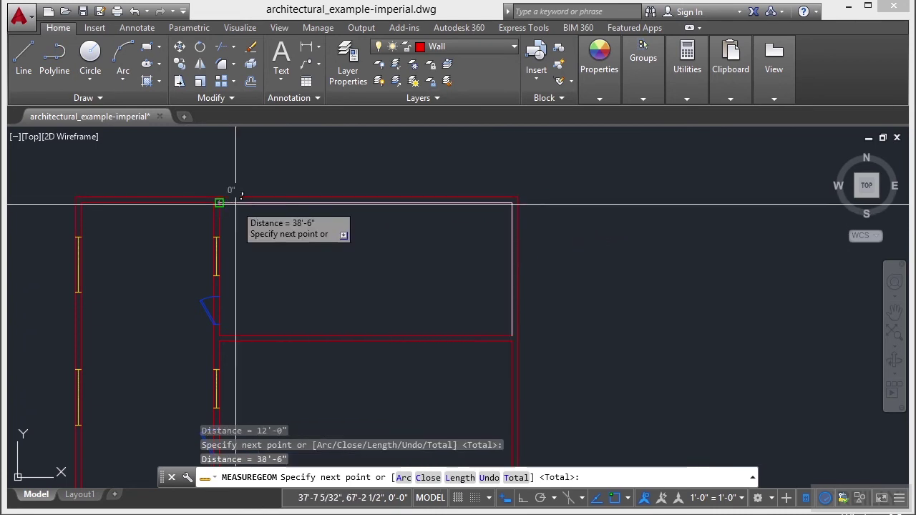
pyautogui.click(220, 335)
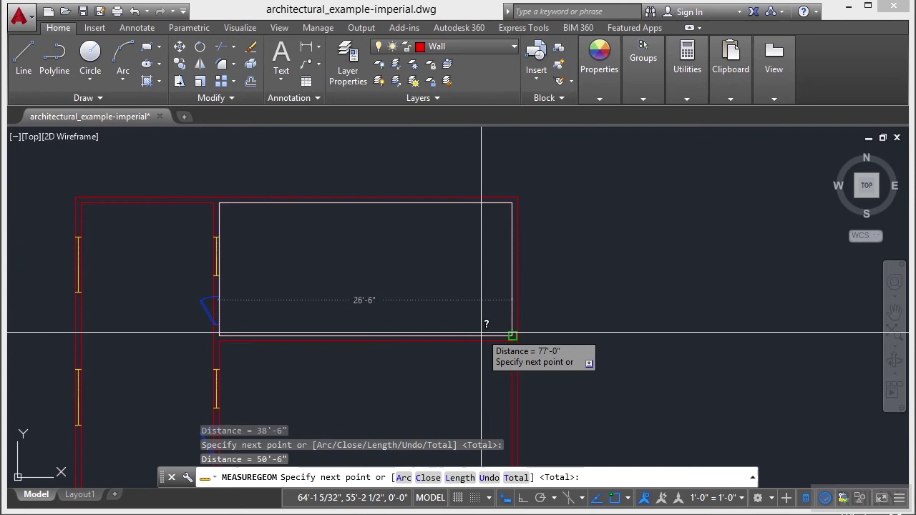
pyautogui.click(513, 335)
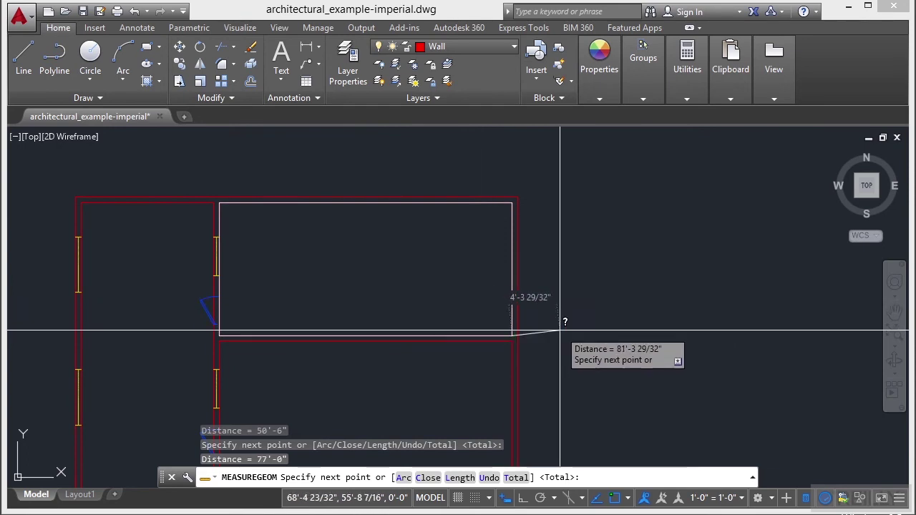
pyautogui.press('Return')
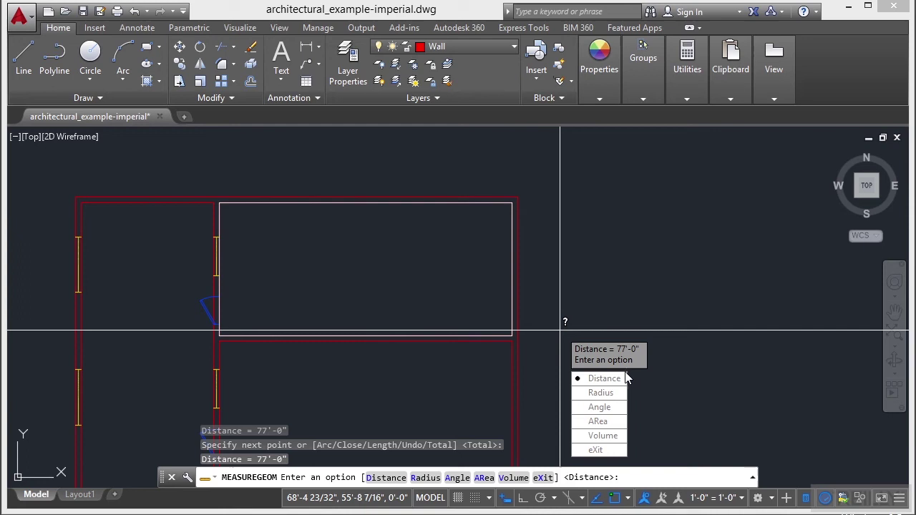
# - Measure the door swing arc's radius: 2'-6", diameter 5'-0"
pyautogui.click(601, 393)
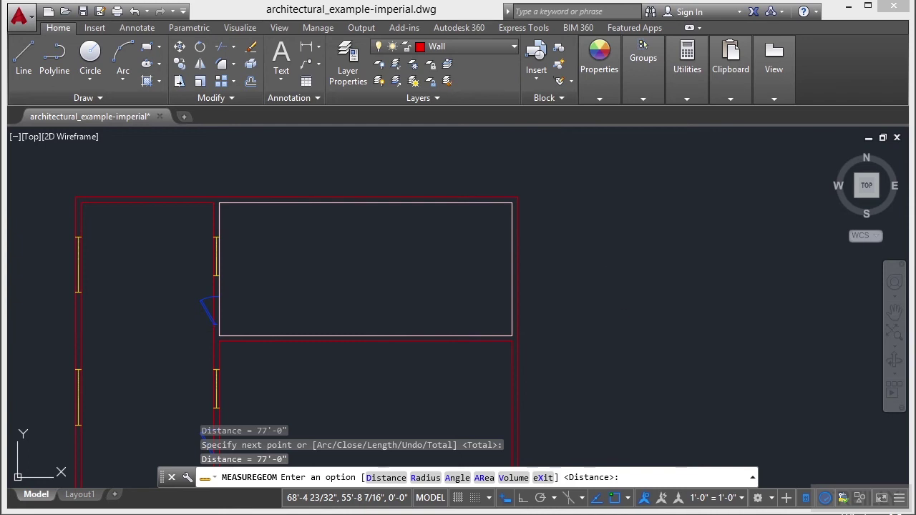
pyautogui.scroll(-2, 591, 265)
pyautogui.scroll(5, 347, 266)
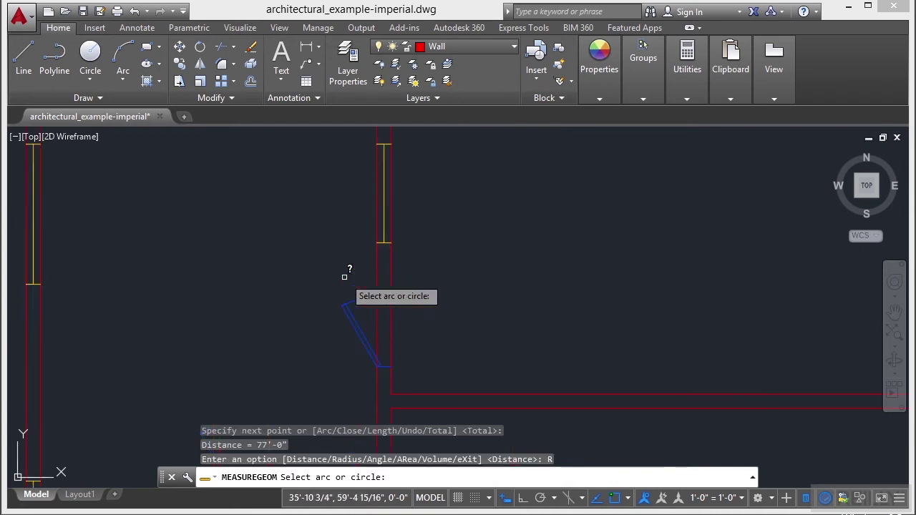
pyautogui.click(373, 305)
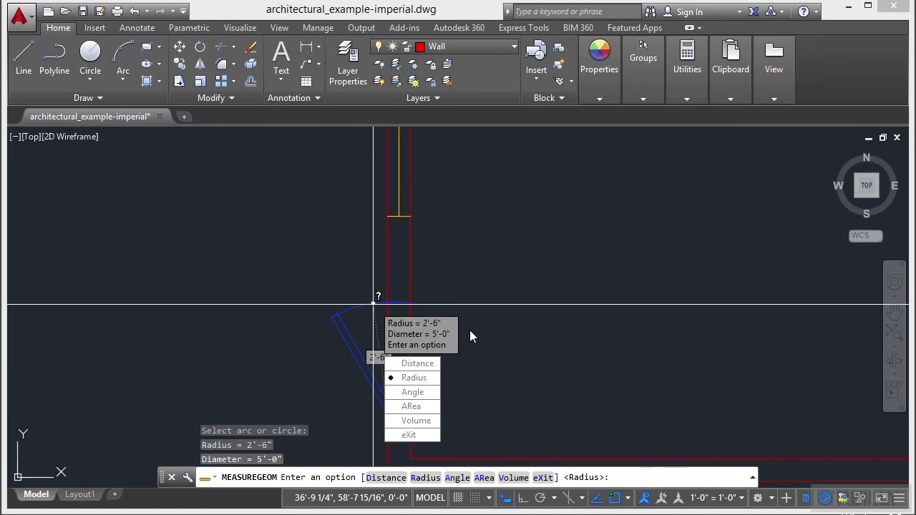
# - Measure the angle between the horizontal and vertical walls: 90.00°
pyautogui.click(412, 392)
pyautogui.scroll(-3, 369, 279)
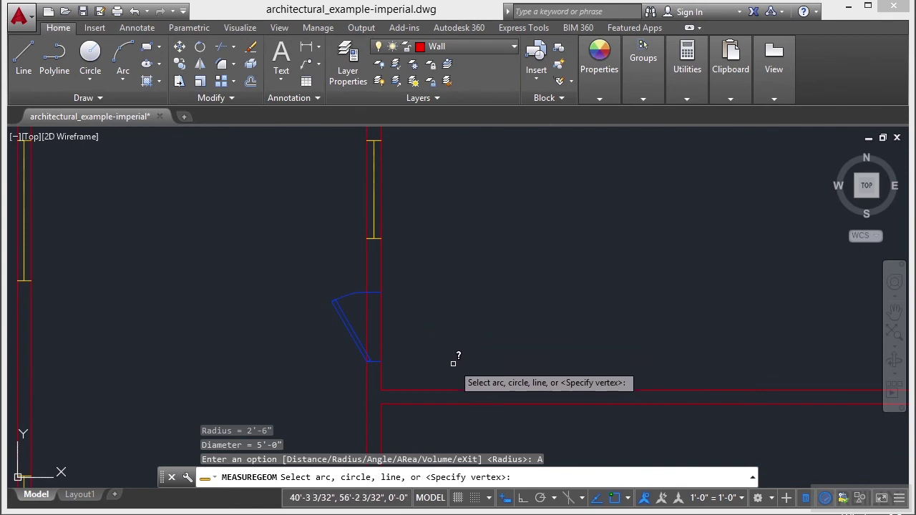
pyautogui.click(437, 388)
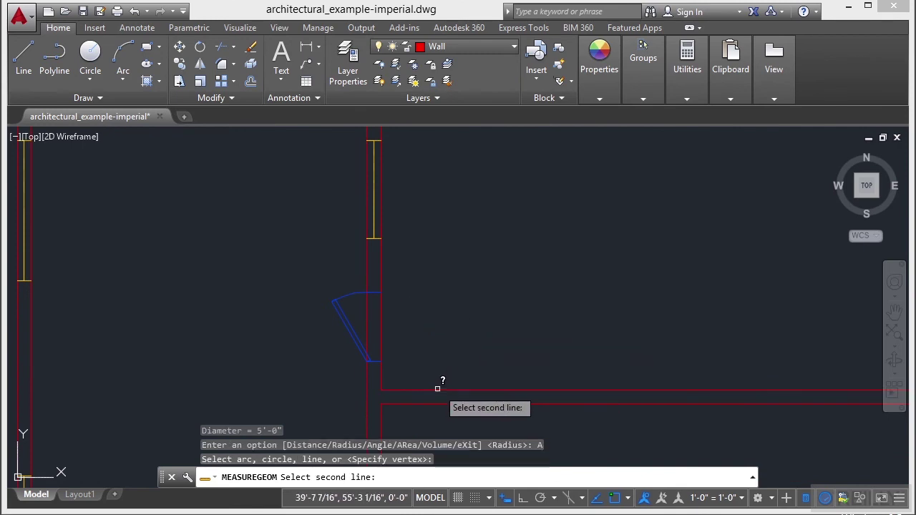
pyautogui.click(382, 315)
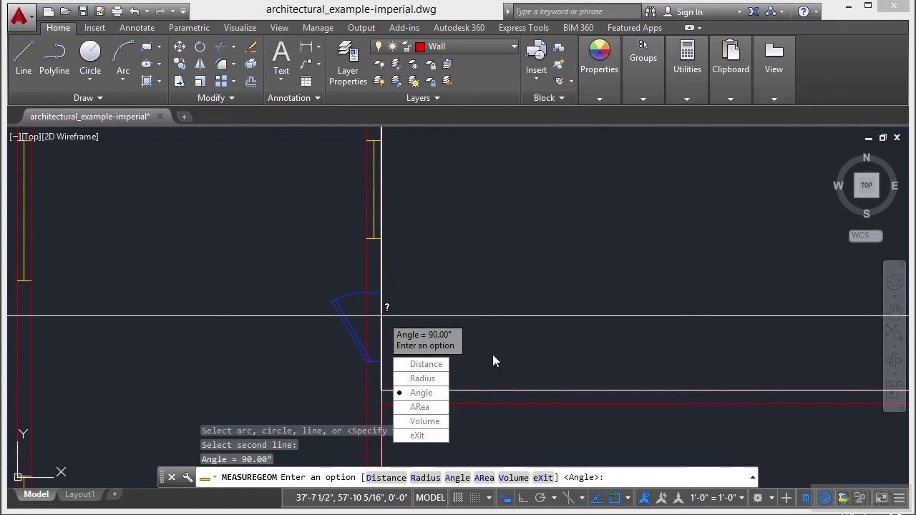
# - Measure the upper room's area from its four corners: 318 sq ft, 77'-0" perimeter
pyautogui.click(421, 406)
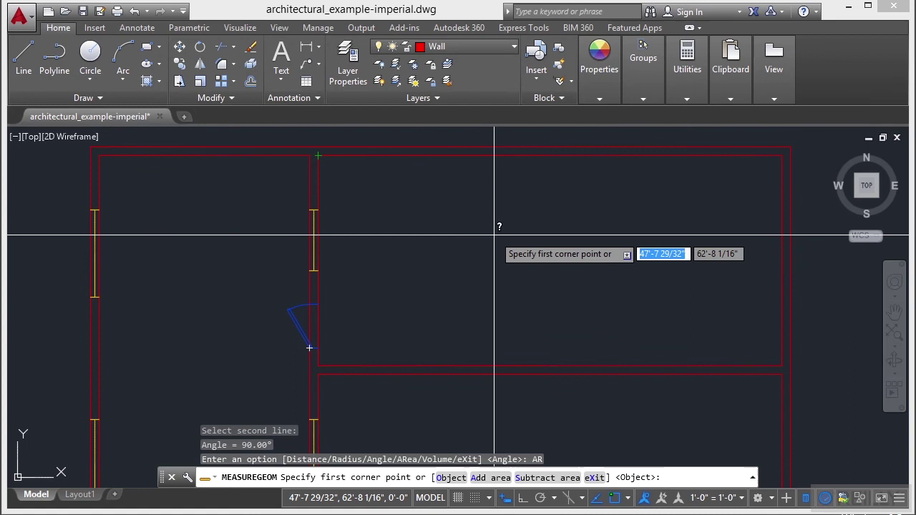
pyautogui.click(321, 360)
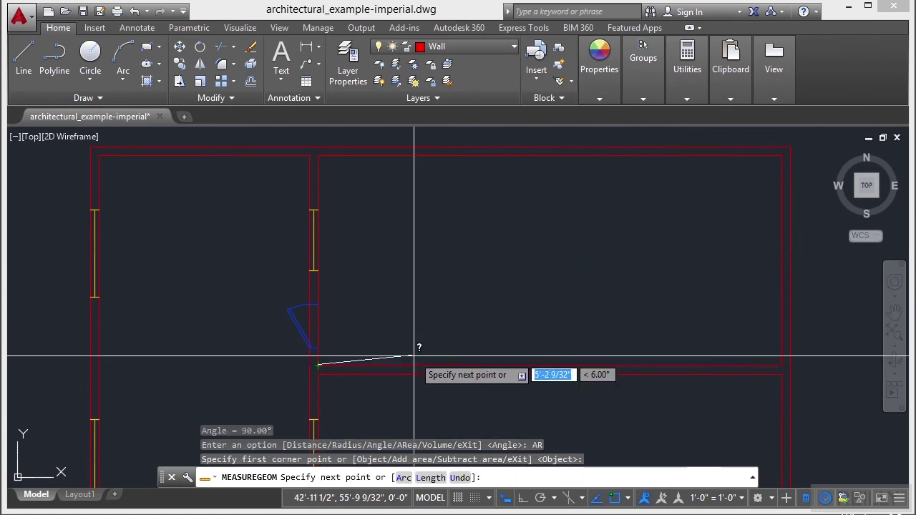
pyautogui.click(782, 365)
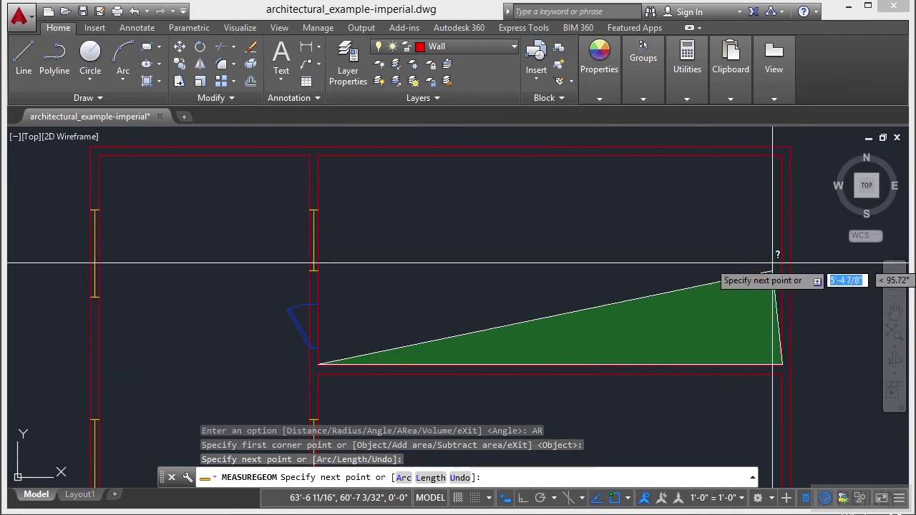
pyautogui.click(782, 155)
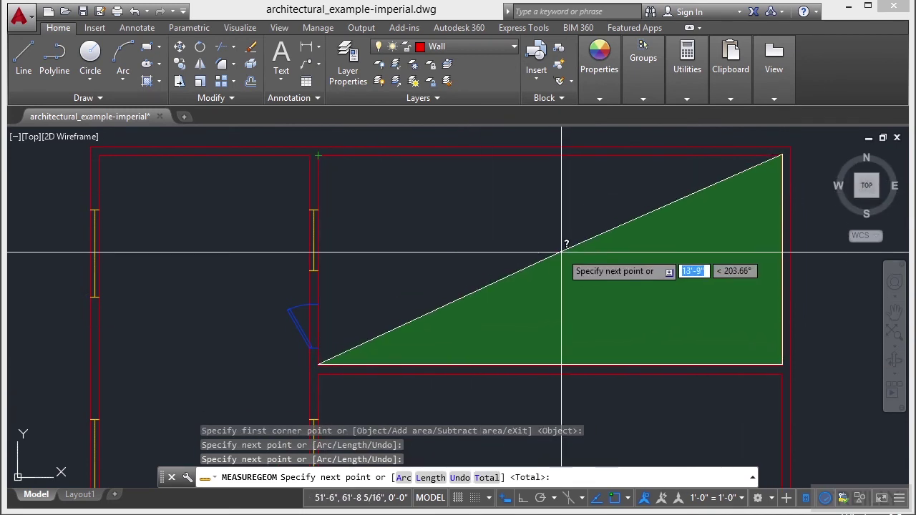
pyautogui.click(318, 155)
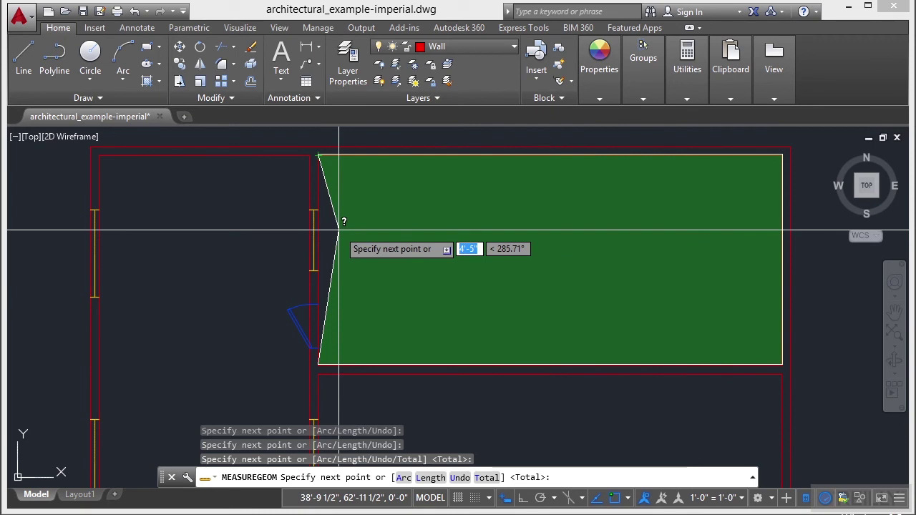
pyautogui.press('Return')
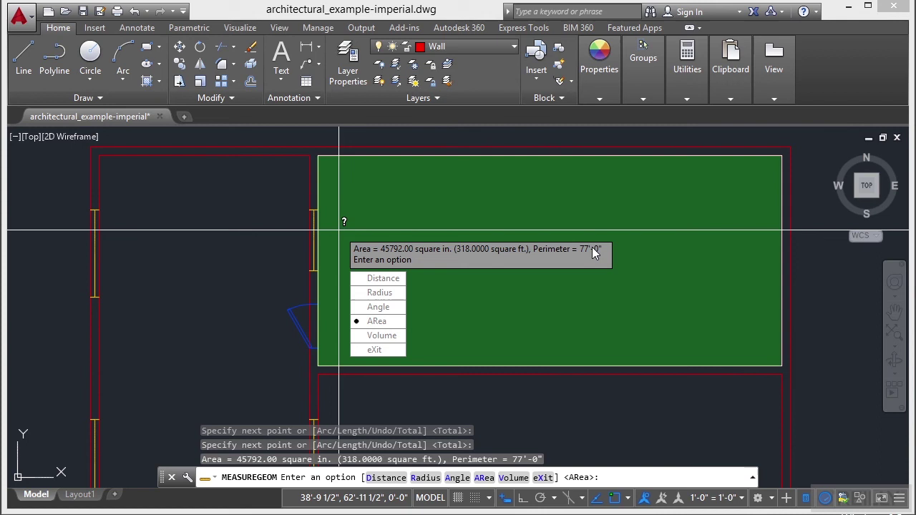
pyautogui.click(367, 324)
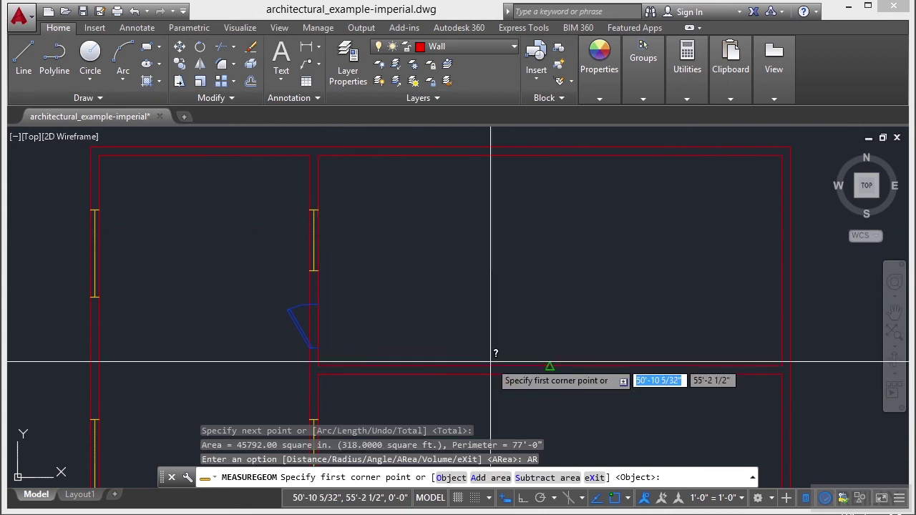
# - Shift the plan view down slightly and switch area measuring to Add mode
pyautogui.scroll(-4, 415, 215)
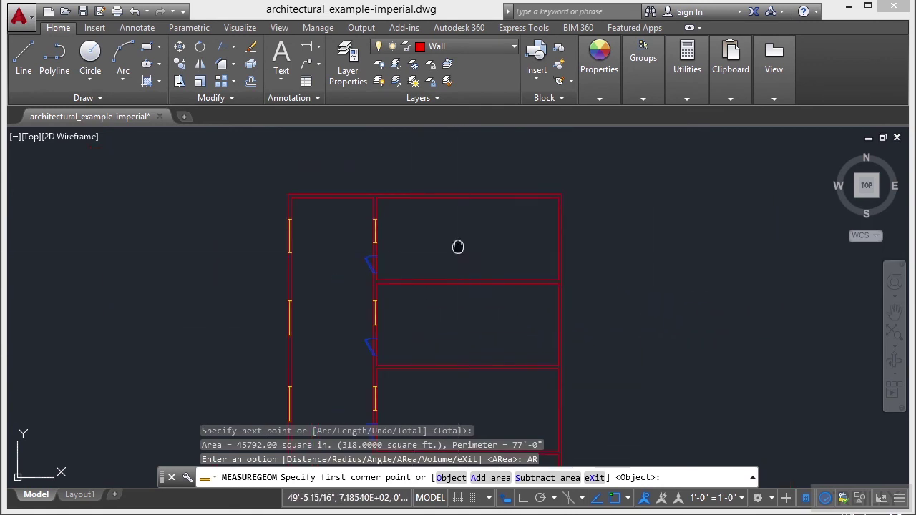
pyautogui.scroll(-2, 441, 214)
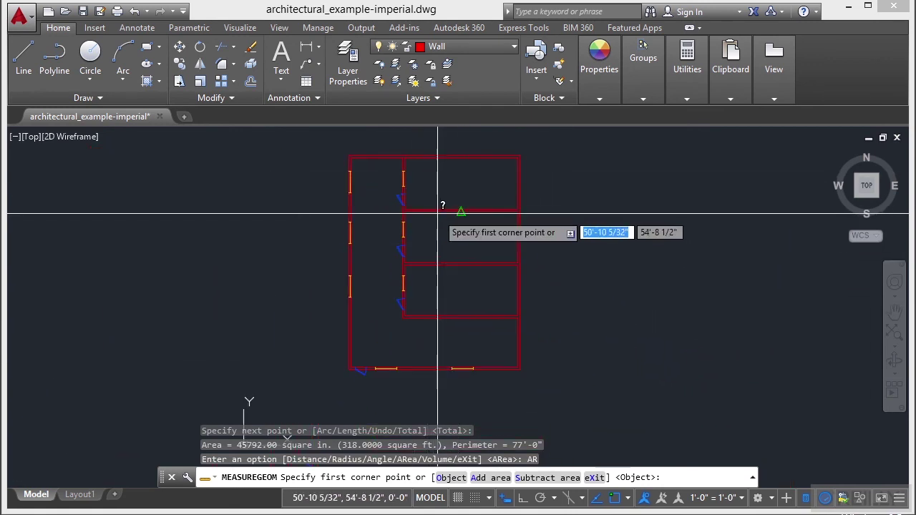
pyautogui.moveTo(452, 179); pyautogui.dragTo(452, 195, button='middle')
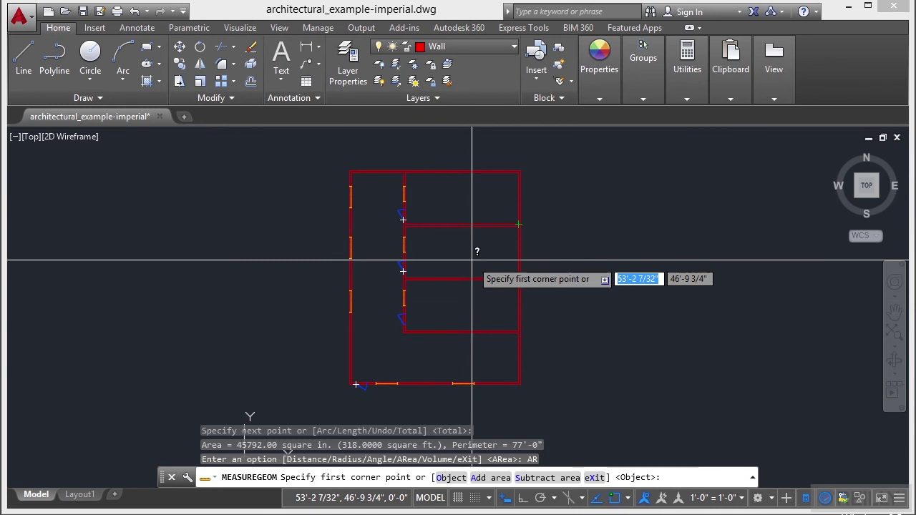
pyautogui.write('a')
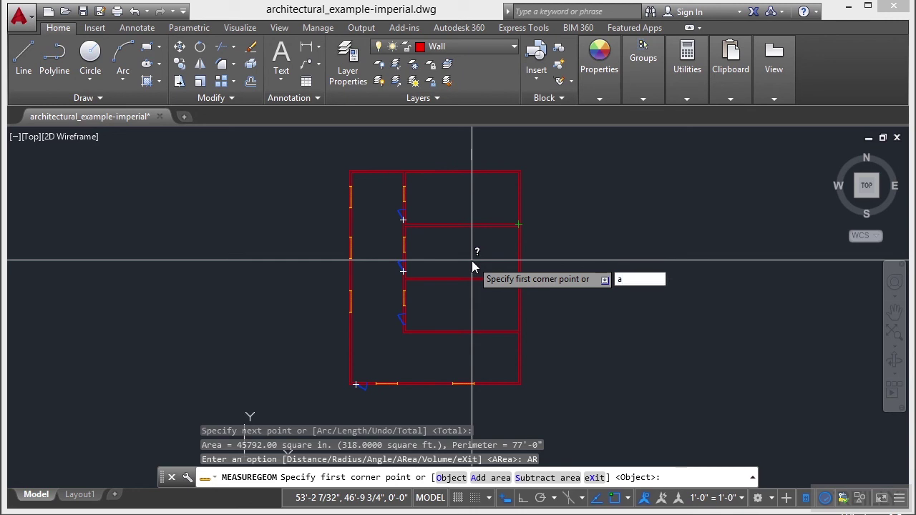
pyautogui.press('Return')
# - Add the plan's four outer corners, totalling 2000 sq ft with a 180'-0" perimeter
pyautogui.scroll(4, 520, 172)
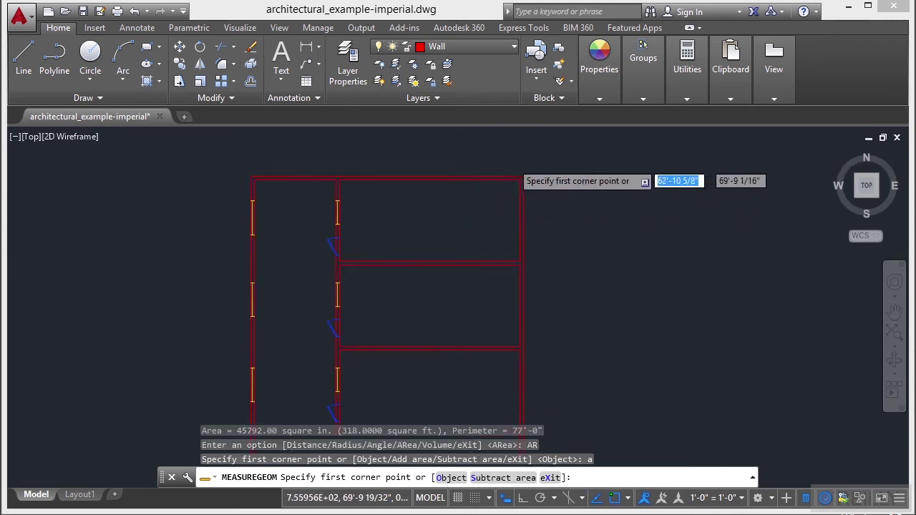
pyautogui.click(530, 184)
pyautogui.click(94, 185)
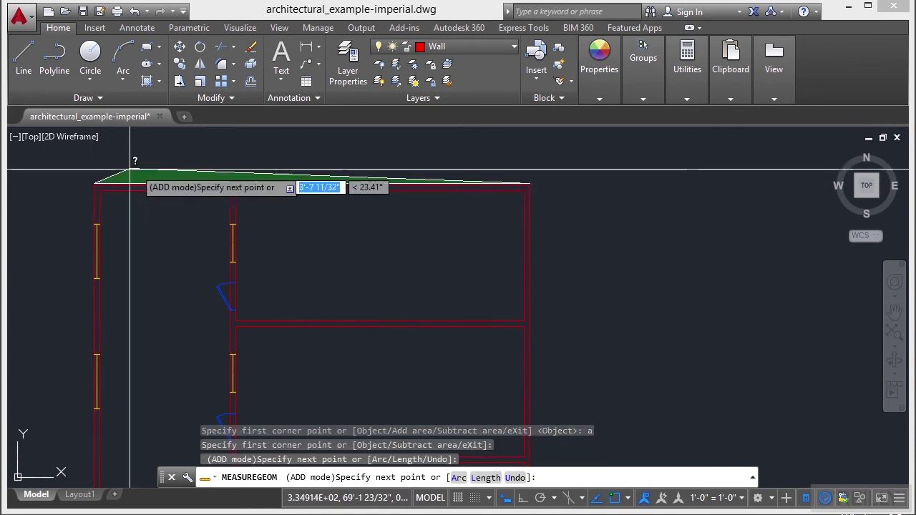
pyautogui.scroll(-2, 97, 183)
pyautogui.moveTo(180, 286); pyautogui.dragTo(224, 290, button='middle')
pyautogui.scroll(4, 190, 315)
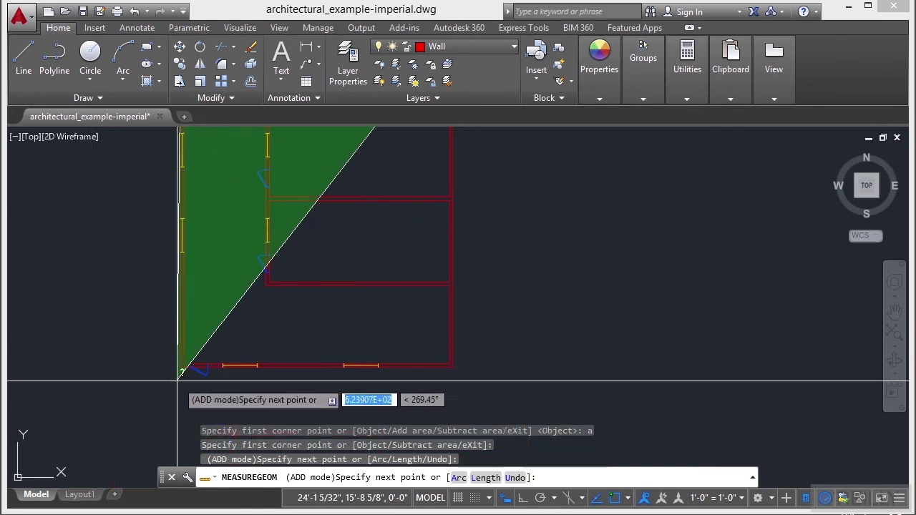
pyautogui.click(184, 337)
pyautogui.scroll(-2, 272, 350)
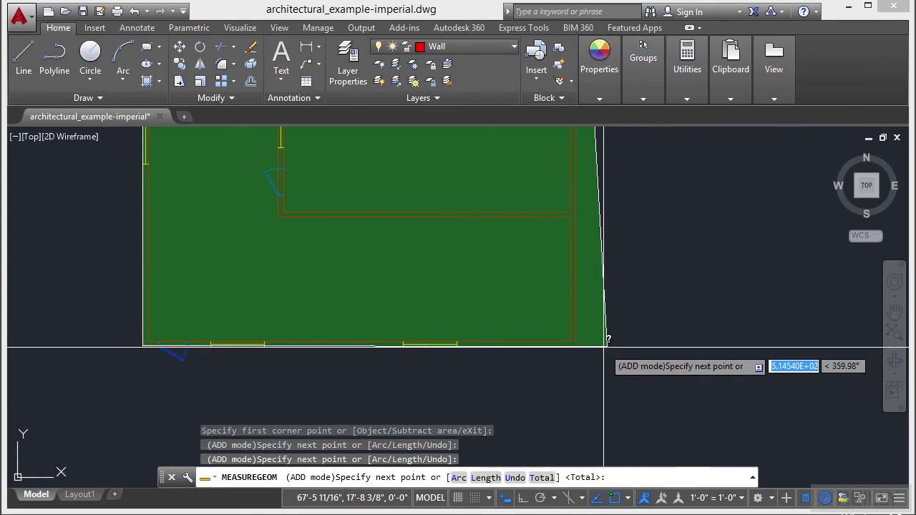
pyautogui.click(576, 345)
pyautogui.scroll(-2, 500, 358)
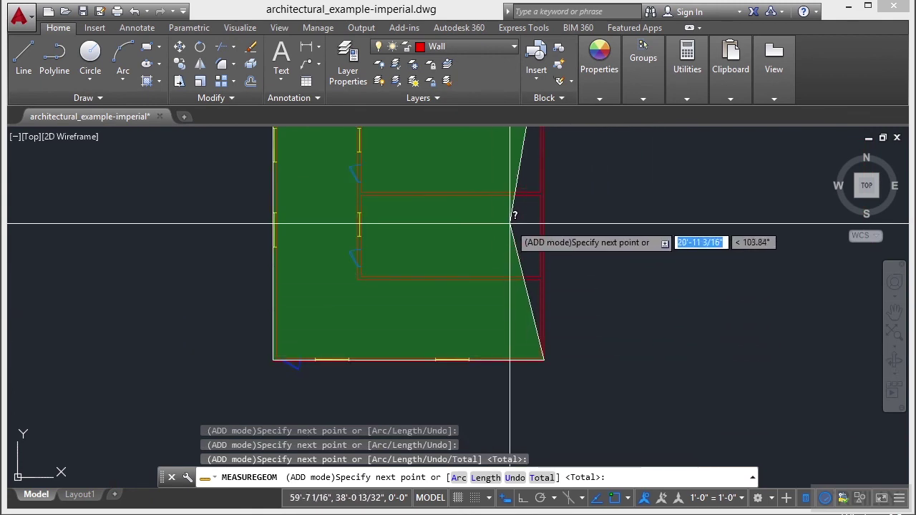
pyautogui.scroll(-2, 511, 333)
pyautogui.press('Return')
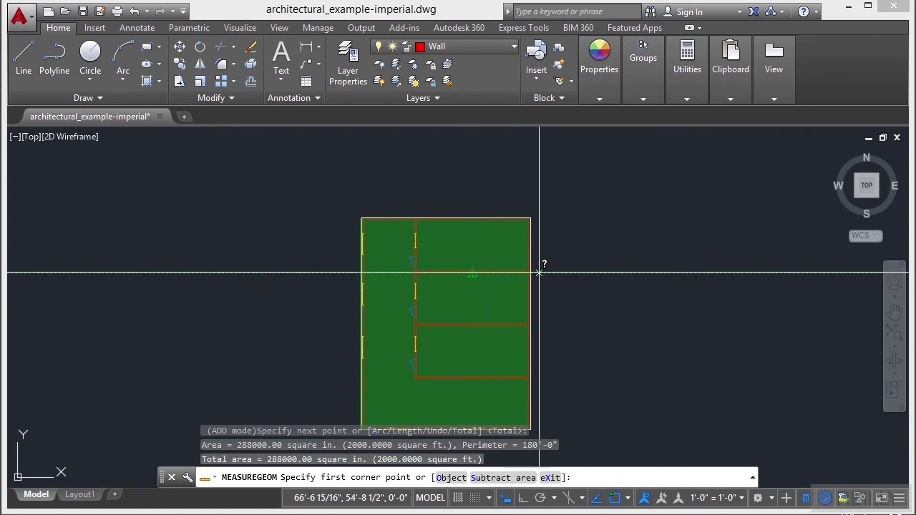
# - Subtract the middle room's four-corner area, leaving 242208.00 sq in (1682 sq ft)
pyautogui.write('s')
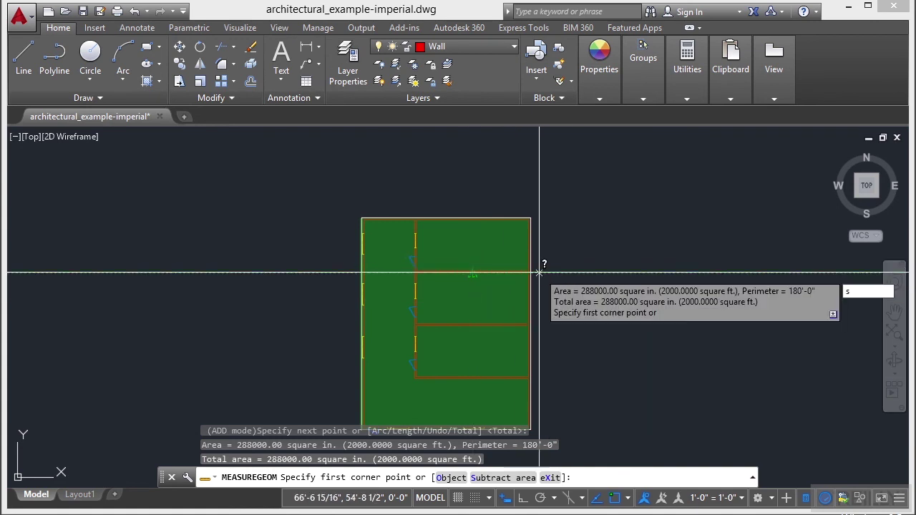
pyautogui.press('Return')
pyautogui.scroll(4, 523, 293)
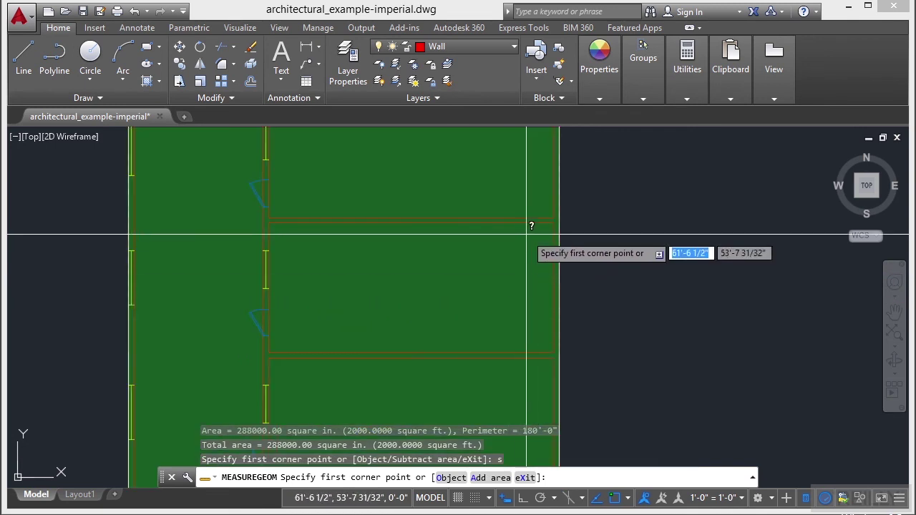
pyautogui.click(553, 221)
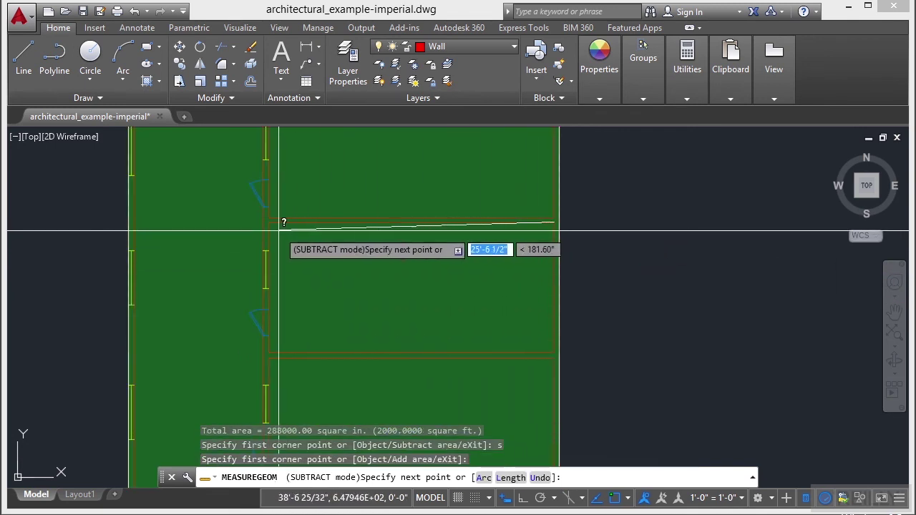
pyautogui.click(269, 223)
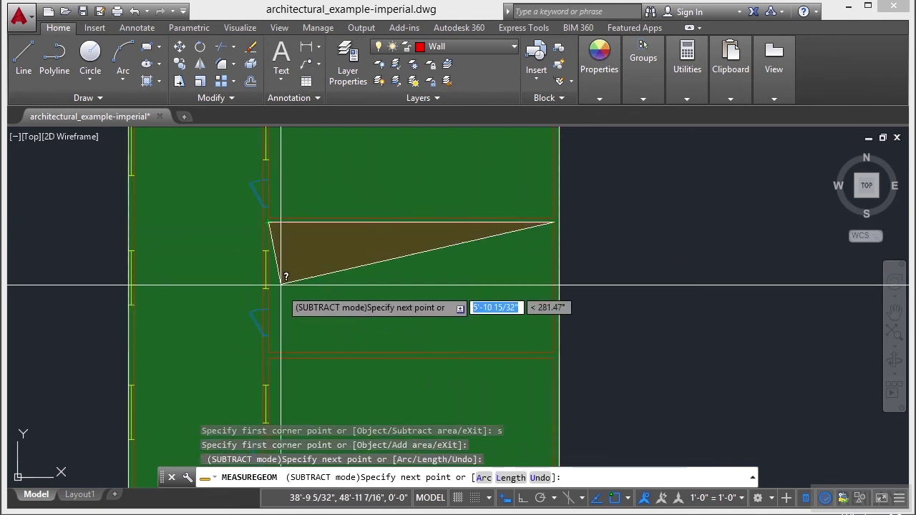
pyautogui.click(269, 351)
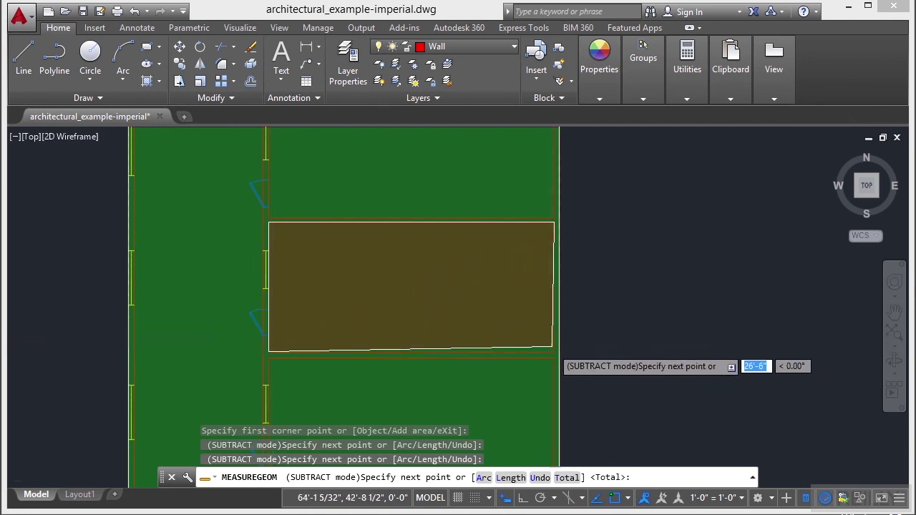
pyautogui.scroll(4, 553, 351)
pyautogui.click(552, 351)
pyautogui.scroll(-4, 552, 350)
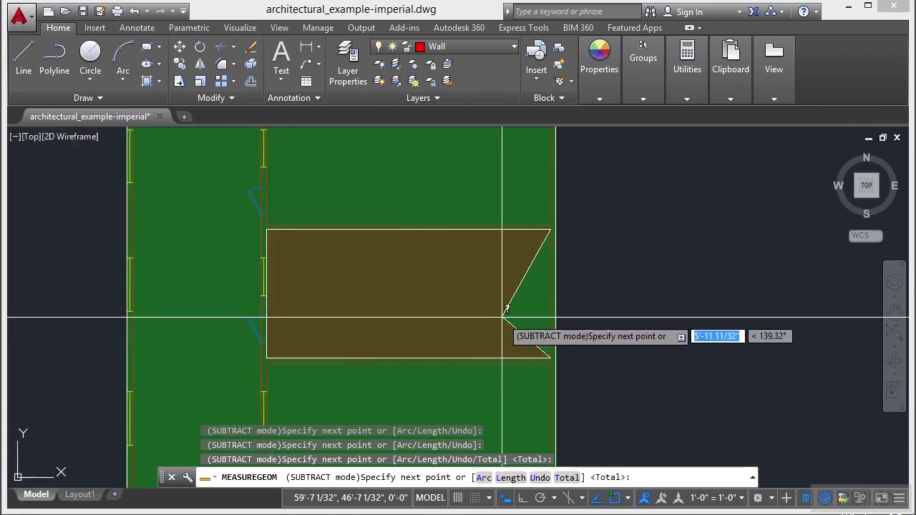
pyautogui.press('Return')
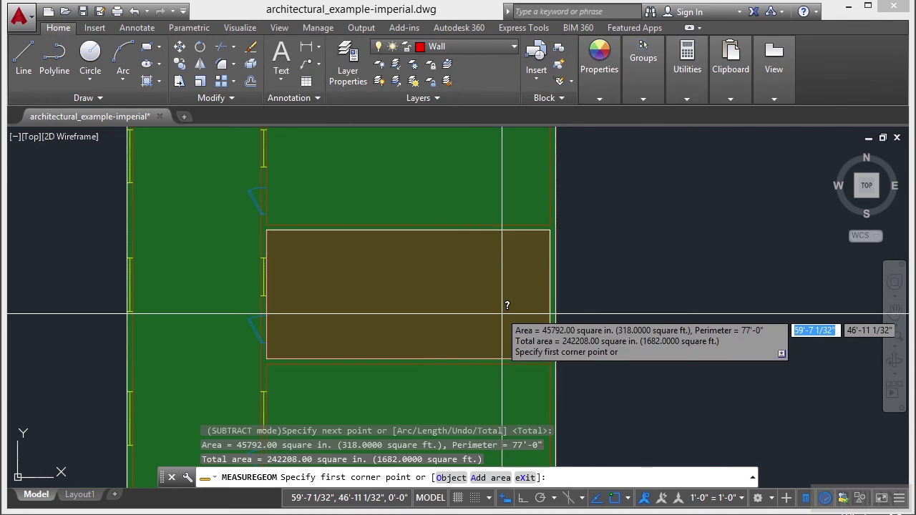
pyautogui.press('Return')
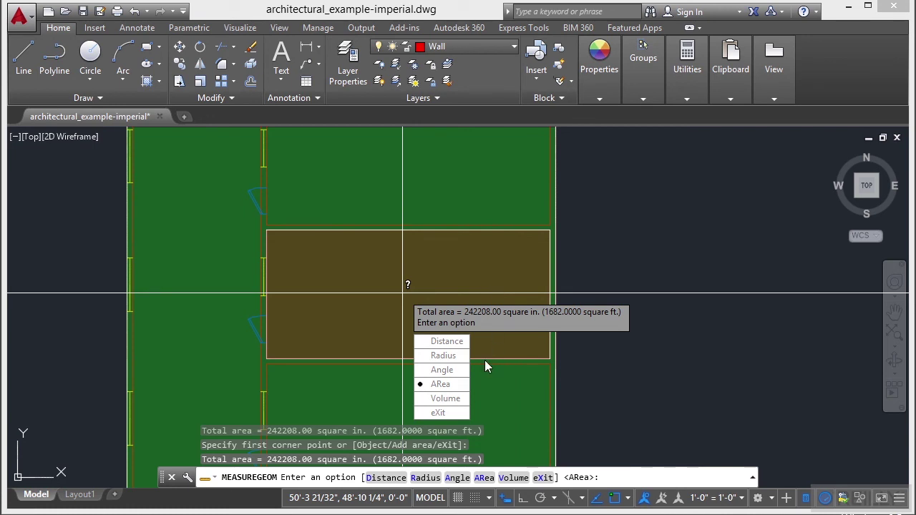
# - Measure the middle room's volume at 10' height, giving 5495040 cu in
pyautogui.click(447, 404)
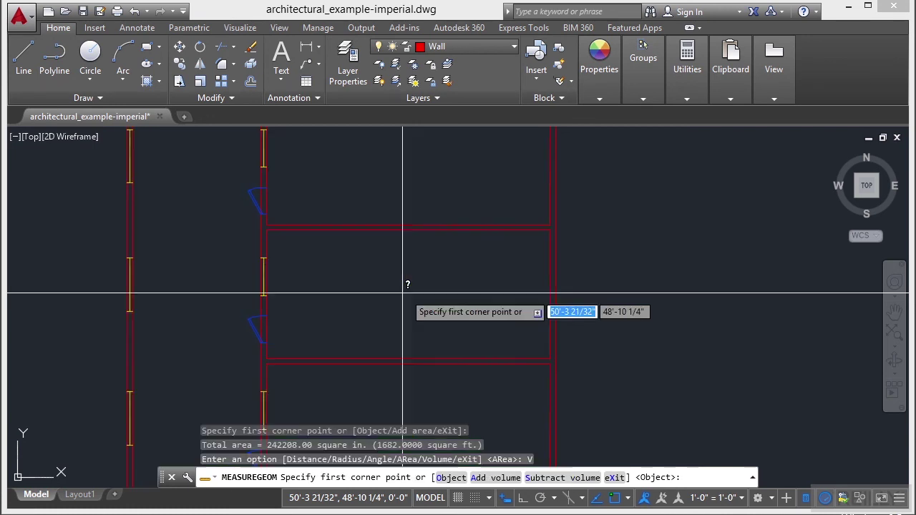
pyautogui.click(550, 230)
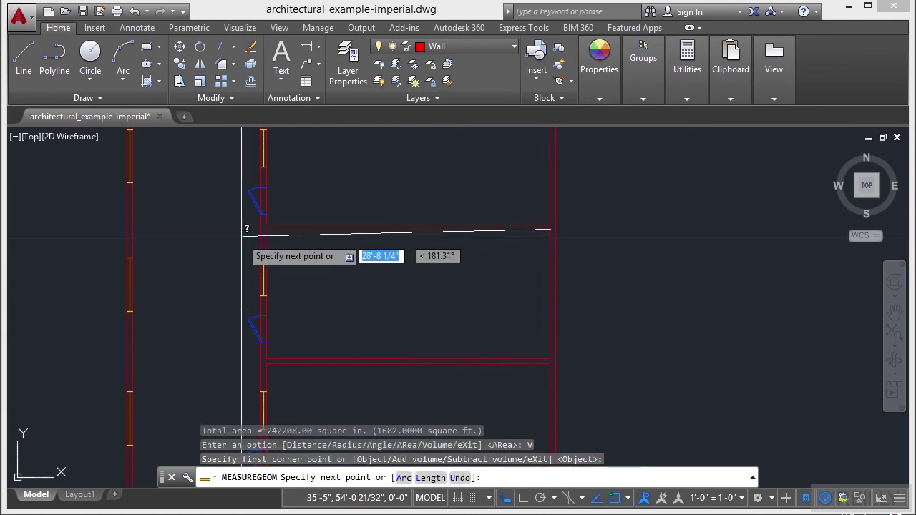
pyautogui.click(266, 230)
pyautogui.click(267, 356)
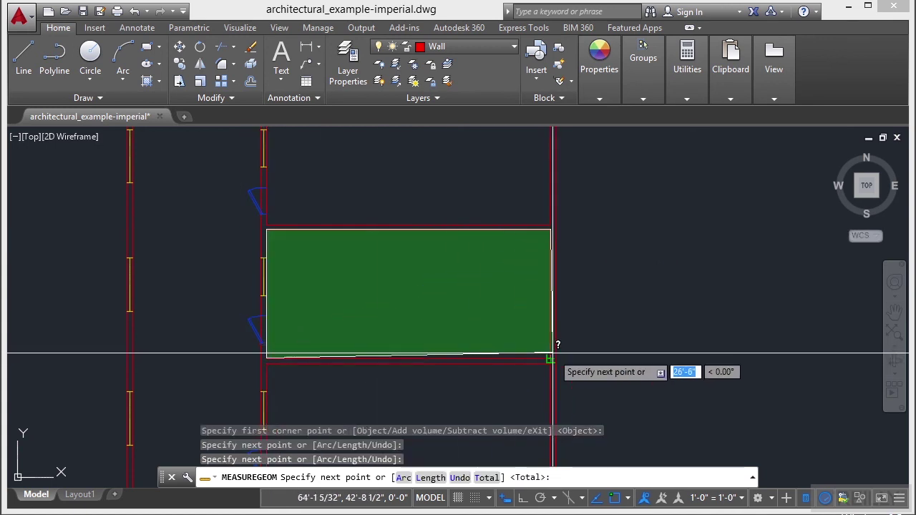
pyautogui.click(551, 356)
pyautogui.press('Return')
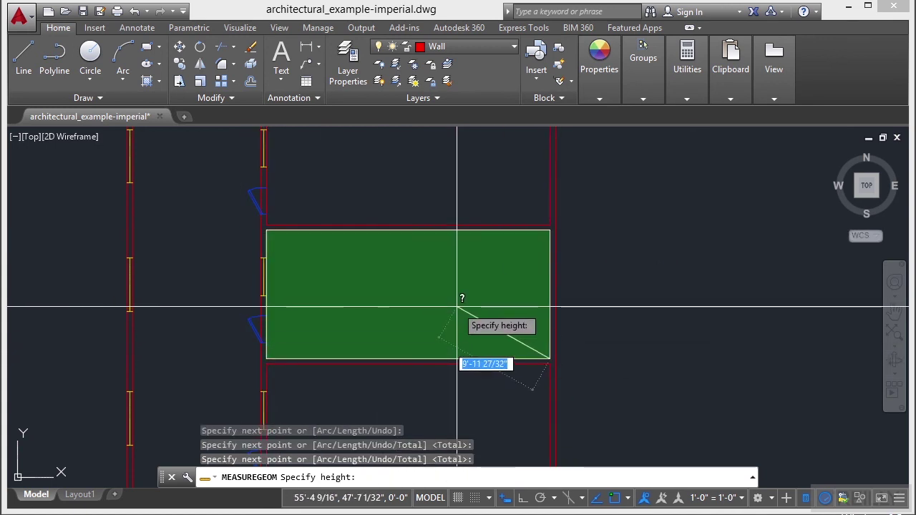
pyautogui.write('1')
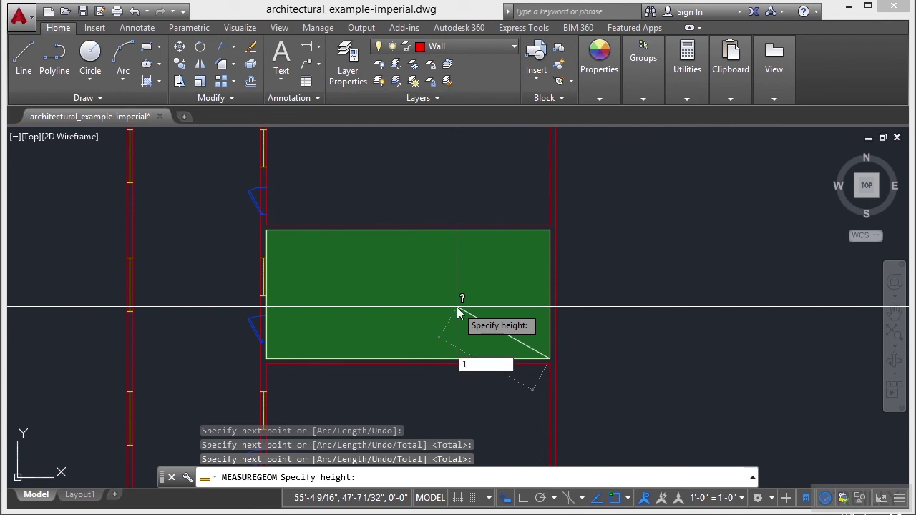
pyautogui.write("0'")
pyautogui.press('Return')
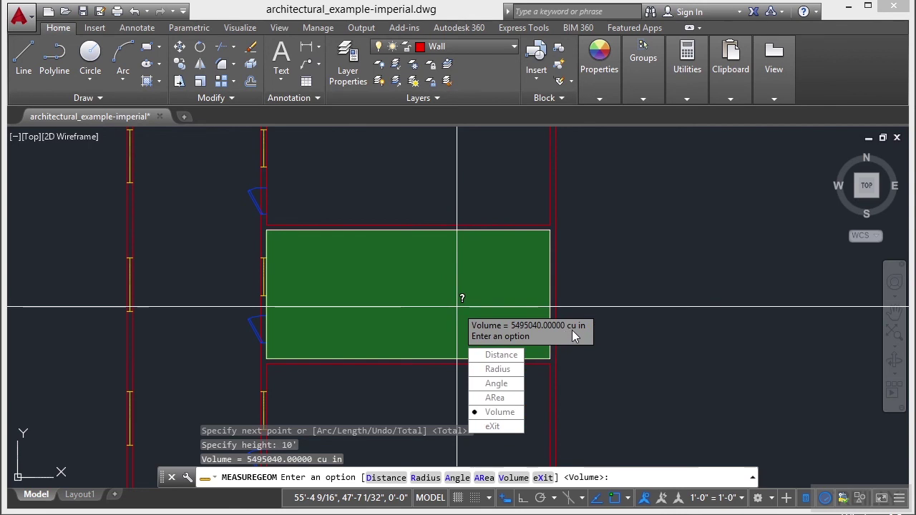
# - Exit measuring with X and zoom out to show the whole plan
pyautogui.write('X')
pyautogui.press('Return')
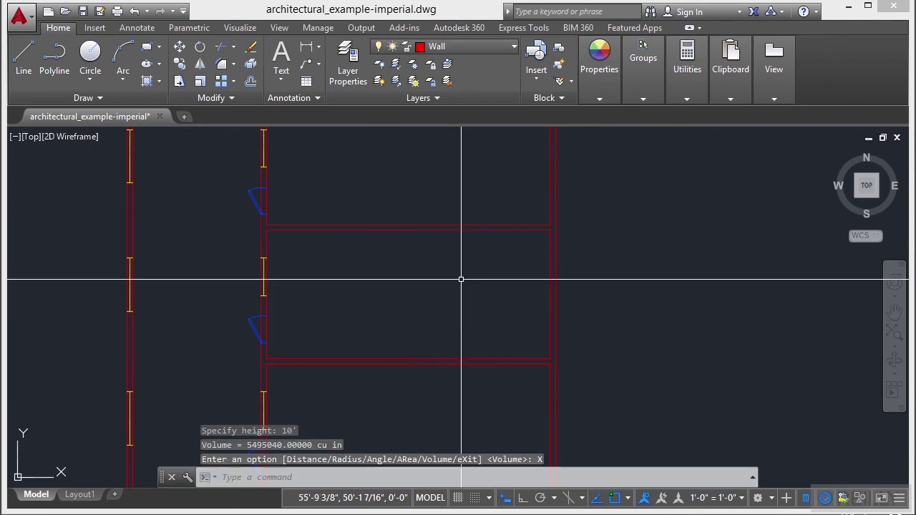
pyautogui.scroll(-5, 491, 268)
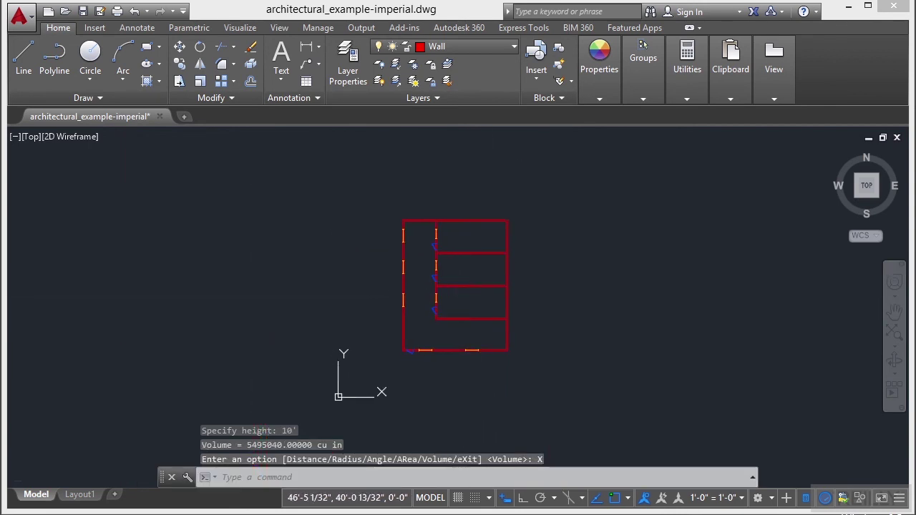
pyautogui.moveTo(458, 293); pyautogui.dragTo(462, 286, button='middle')
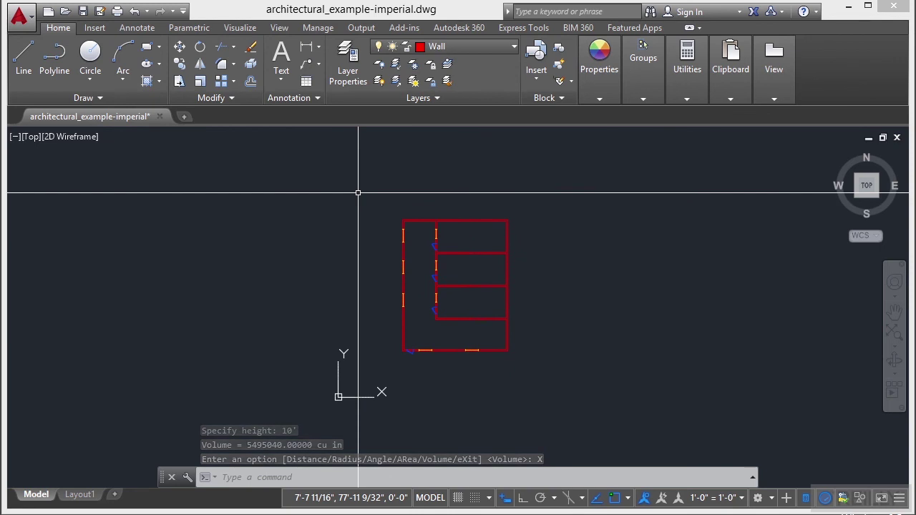